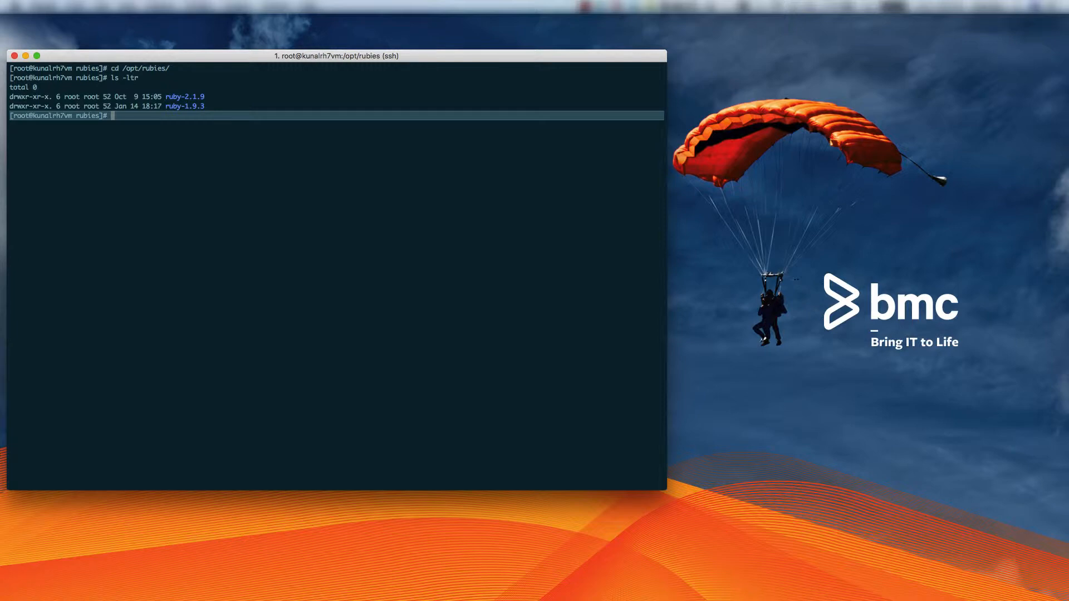
Enter the ruby-1.9.3 folder and list its contents
type("cd ru")
key("Tab")
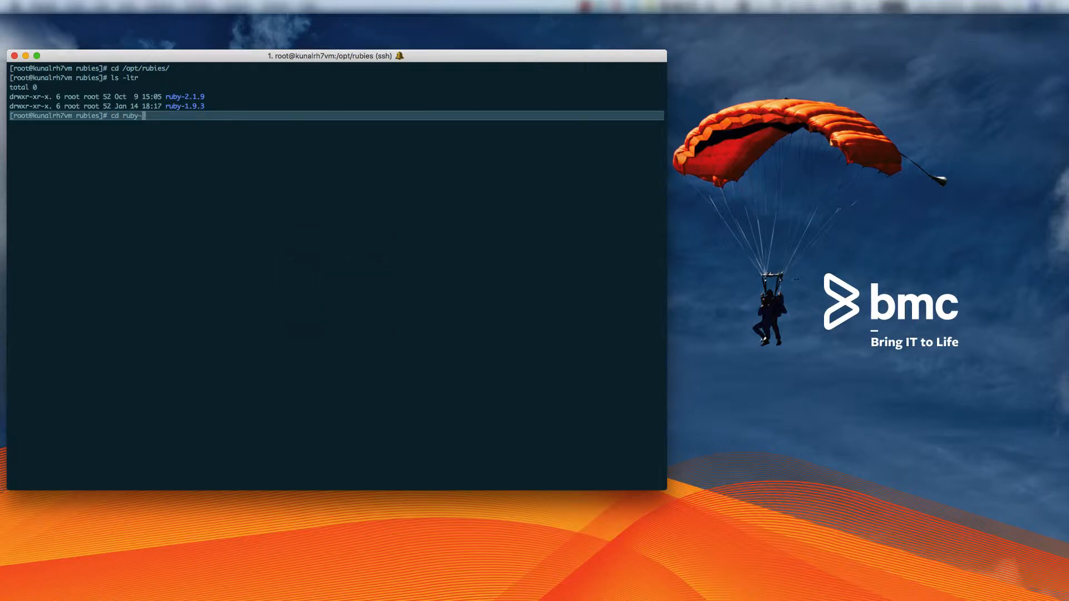
type("1")
key("Tab")
key("Return")
type("cd")
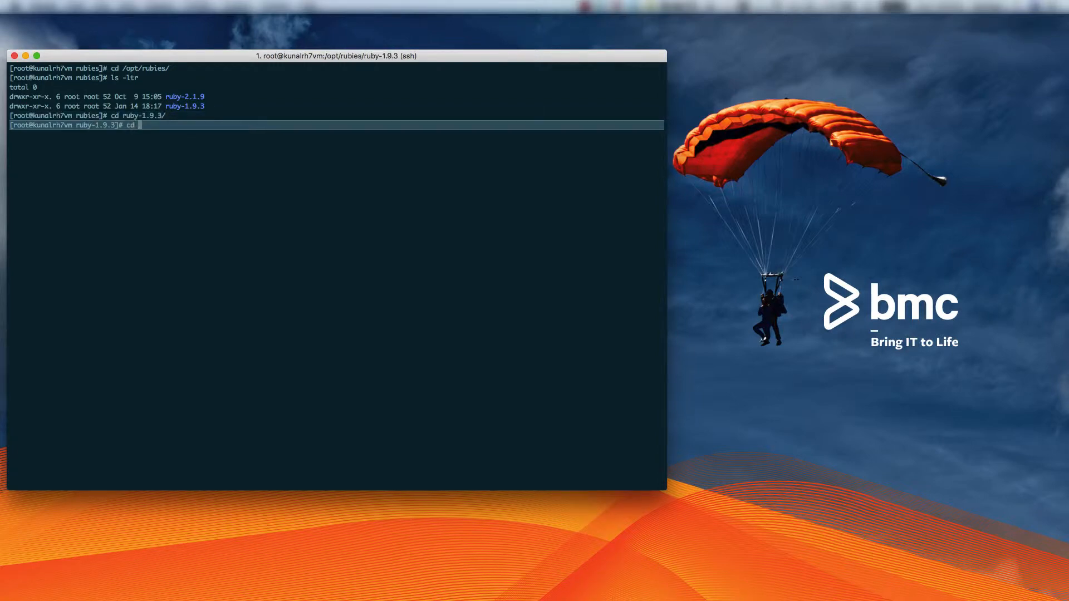
key("BackSpace")
key("BackSpace")
key("BackSpace")
type("ls -ltr")
key("Return")
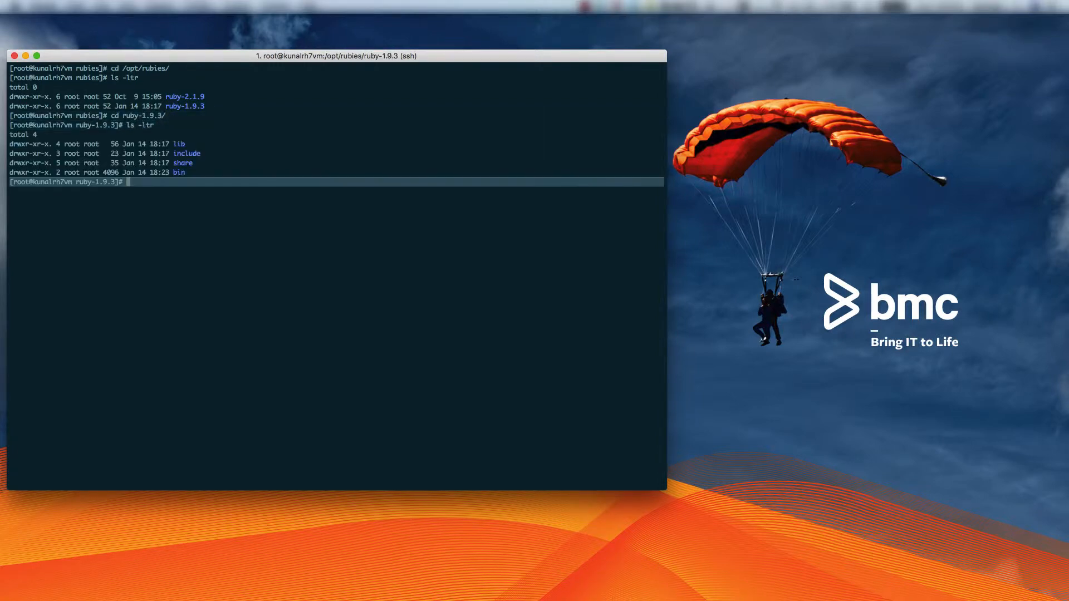
Run ./ruby -v in ruby-1.9.3/bin to confirm version 1.9.3p551
type("cd bin")
key("Return")
type("./ruby ")
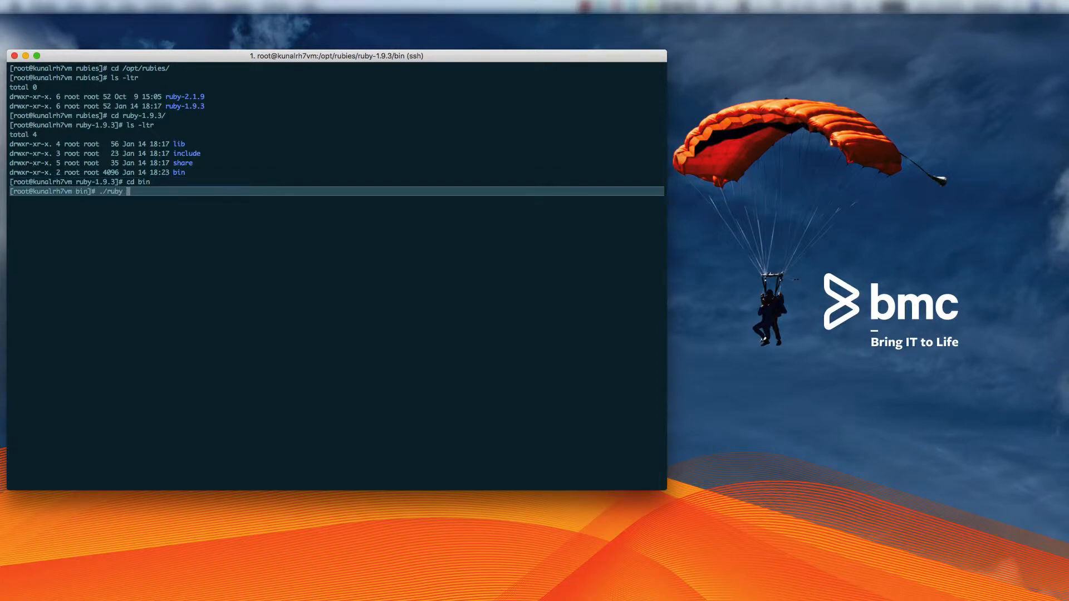
type("-v")
key("BackSpace")
key("Return")
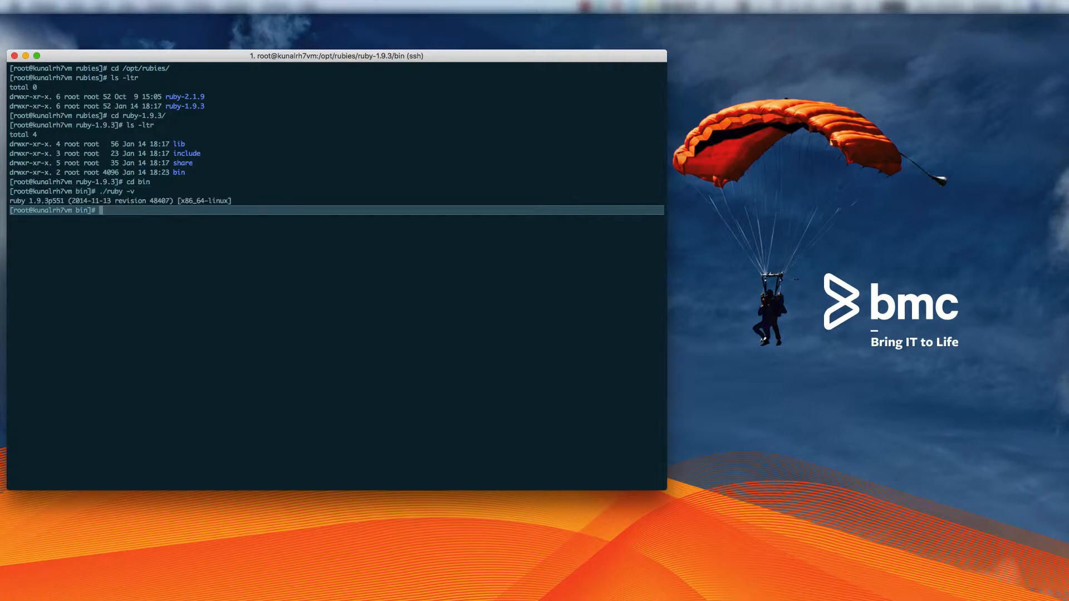
Move into /opt/bmc/RLM50sp2 and list its contents
type("cd /opt/bmc/R")
key("Tab")
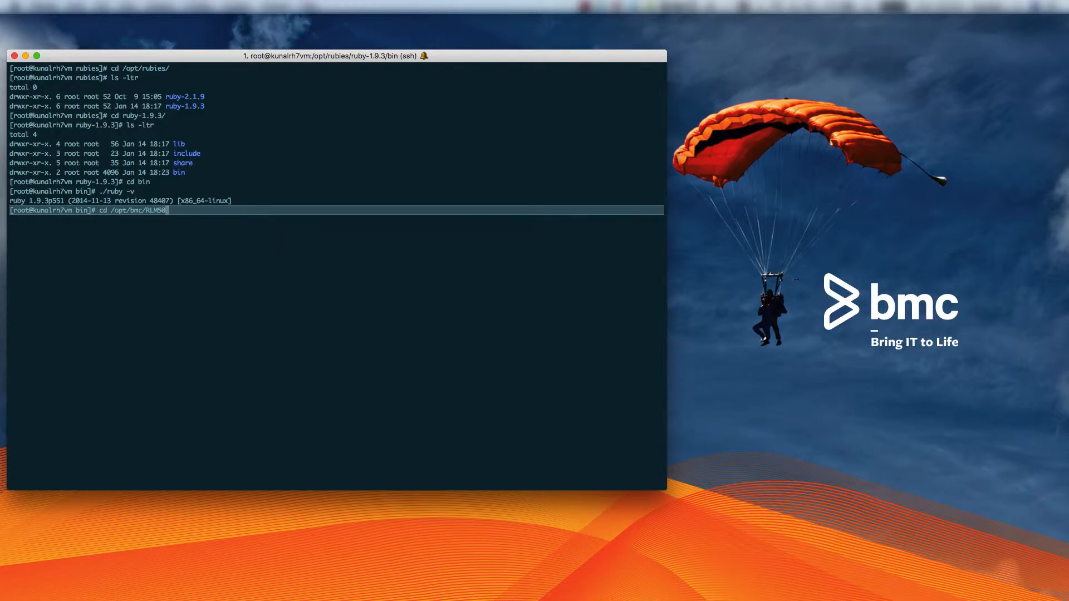
type("s")
key("Tab")
key("Return")
type("ls -ltr")
key("Return")
Change into the releases/5.0.02.00/RPM/config folder
type("cd releases/")
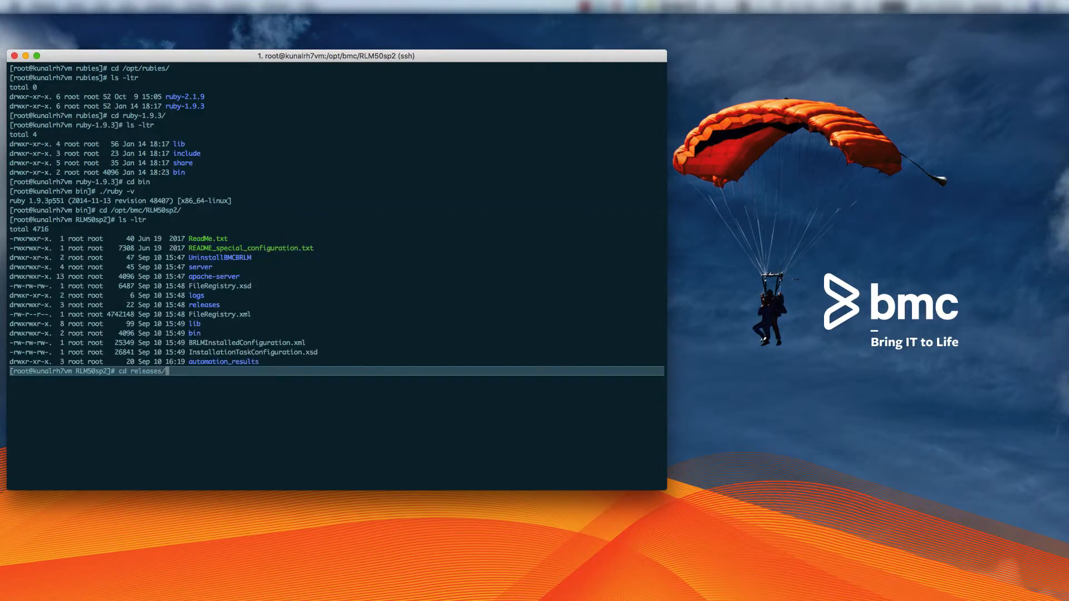
key("Tab")
type("RP")
key("Tab")
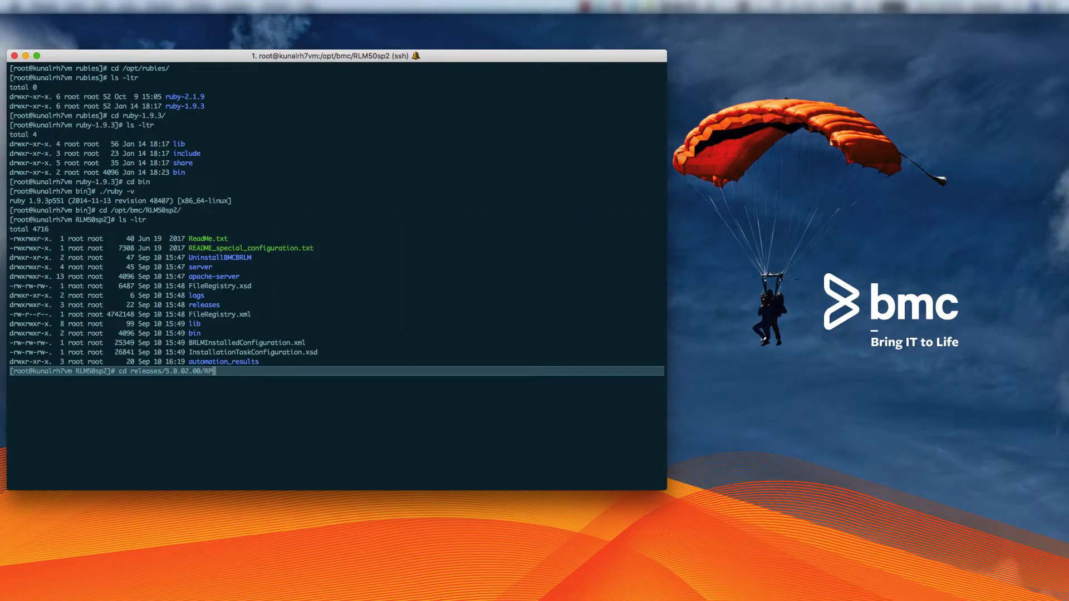
type("M/co")
key("Tab")
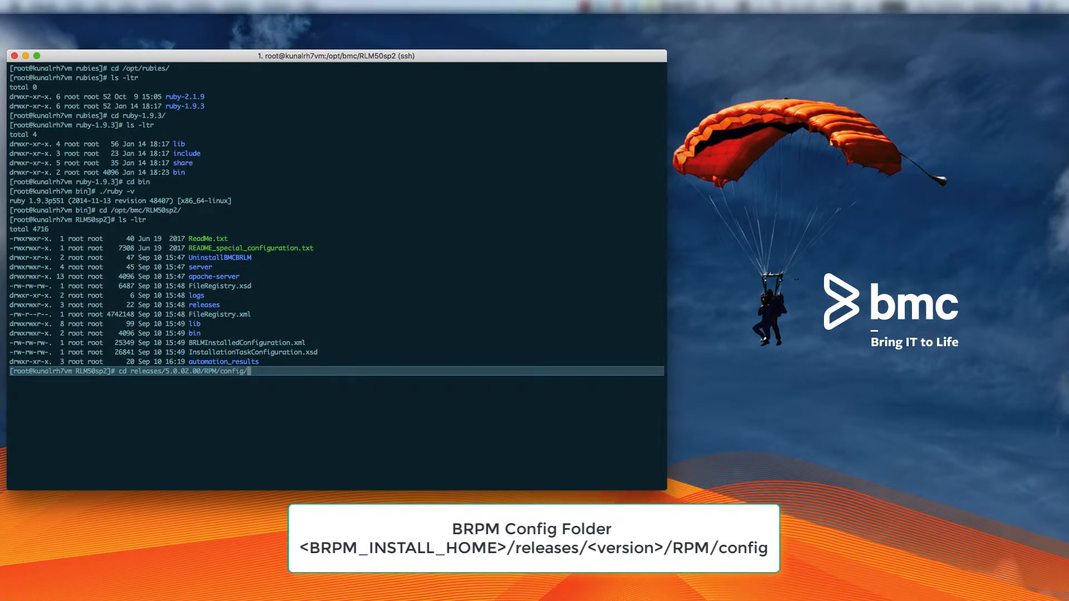
key("Return")
List the config folder and open automation_settings.rb in vi
type("ls -ltr")
key("Return")
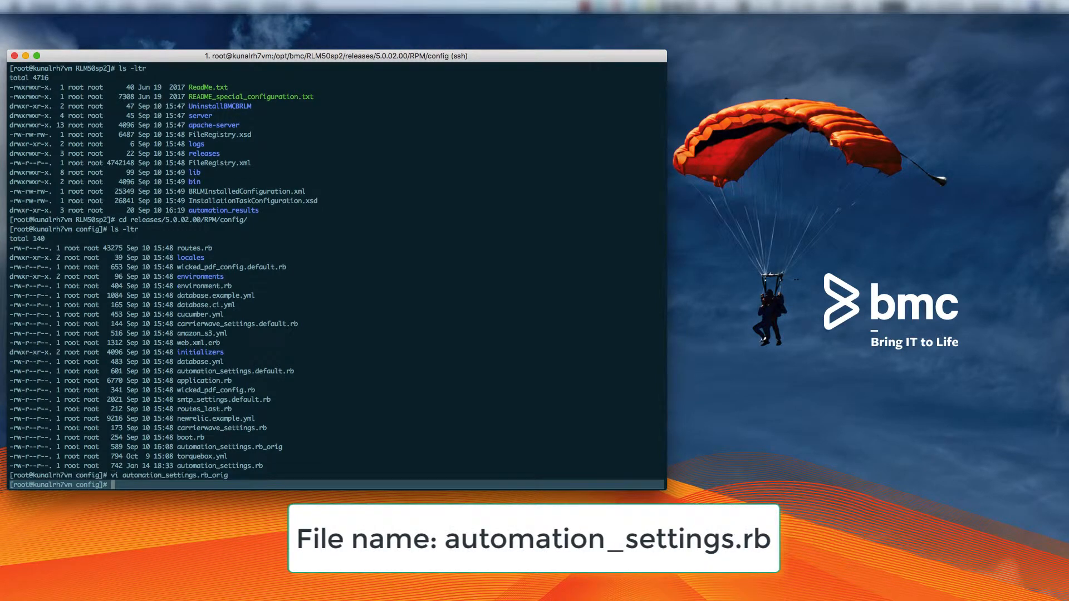
type("vi automation_settings.rb_orig")
key("Tab")
type("rb")
key("Tab")
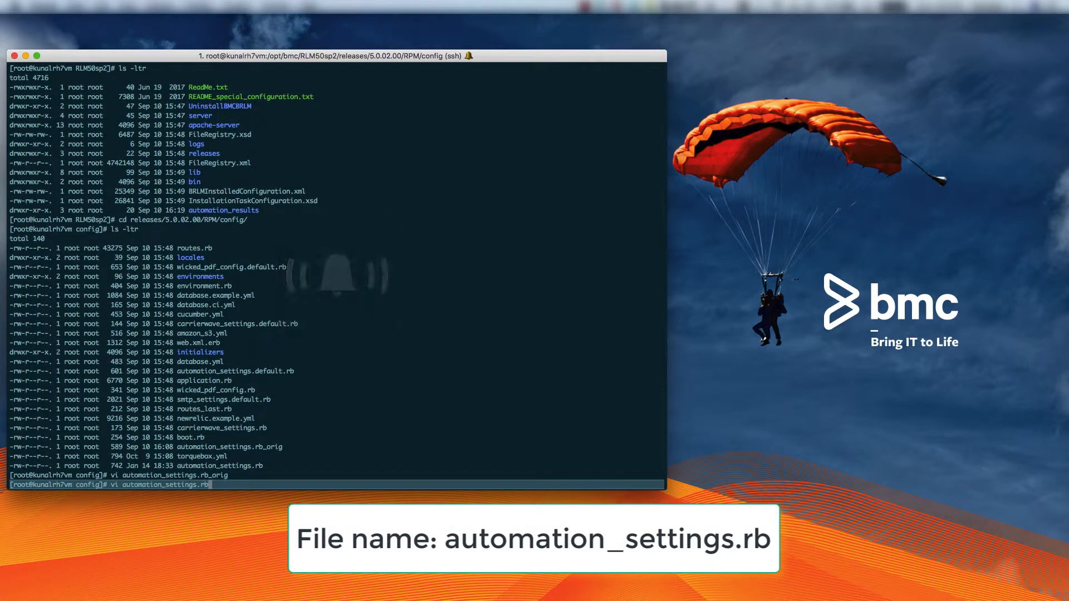
key("Return")
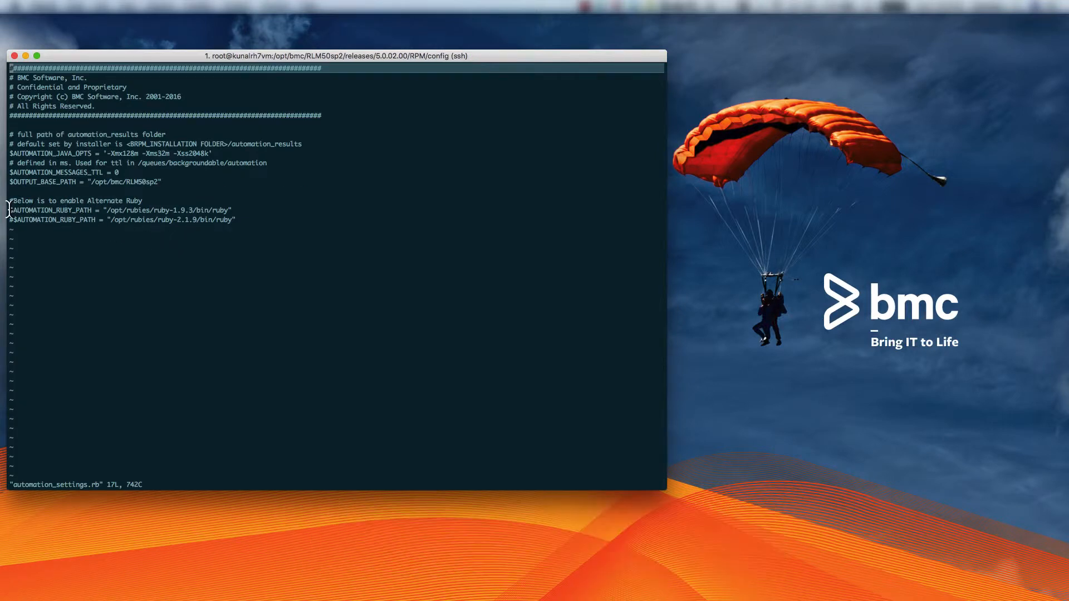
Verify $AUTOMATION_RUBY_PATH is /opt/rubies/ruby-1.9.3/bin/ruby, then quit unchanged with :q!
left_click_drag(9, 209, 233, 210)
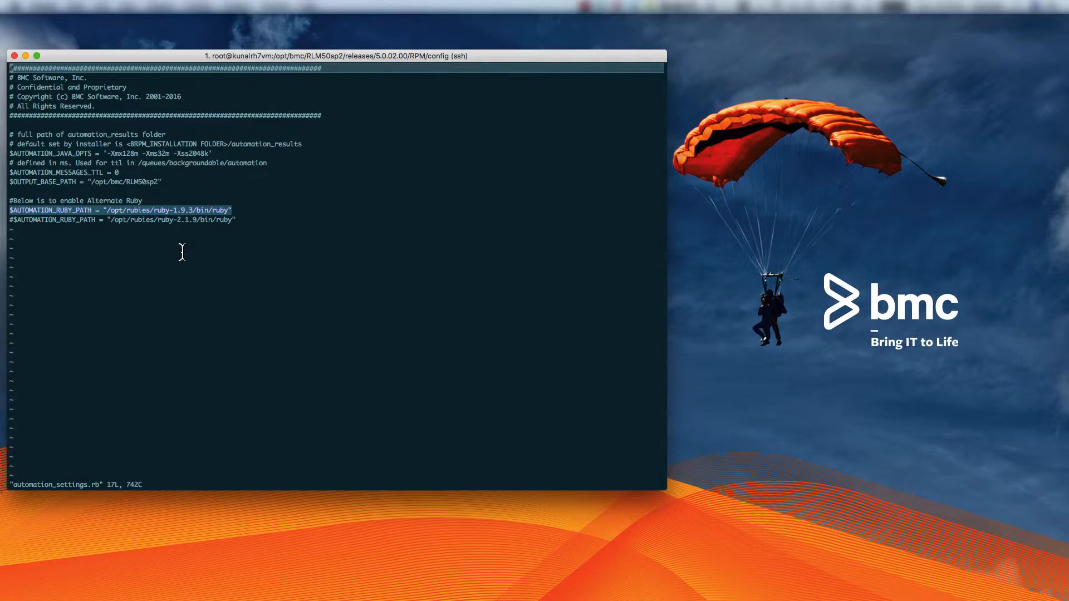
left_click(182, 252)
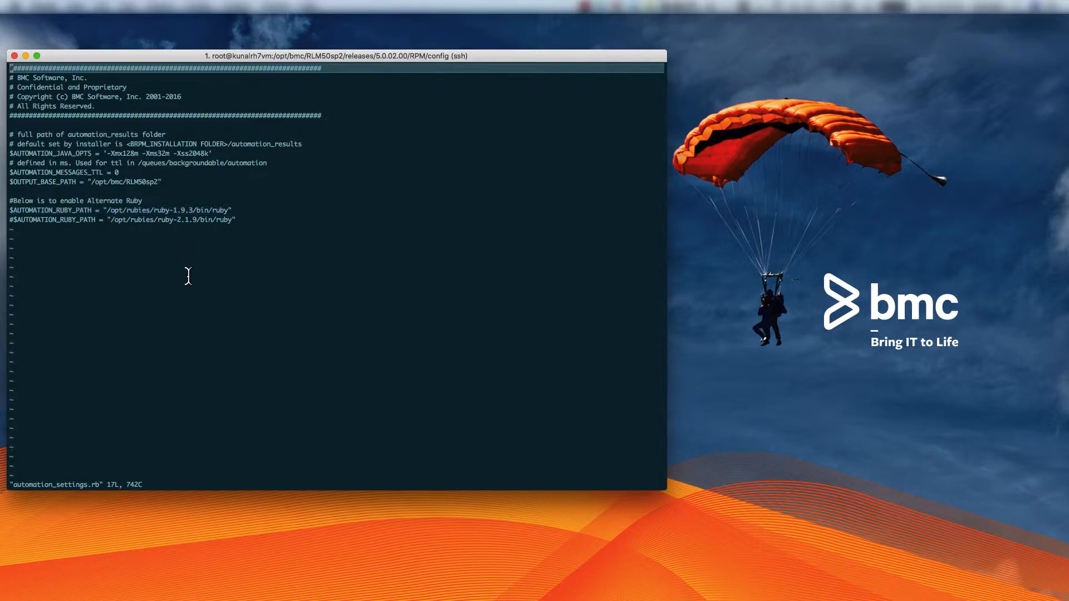
key("Escape")
type(":q!")
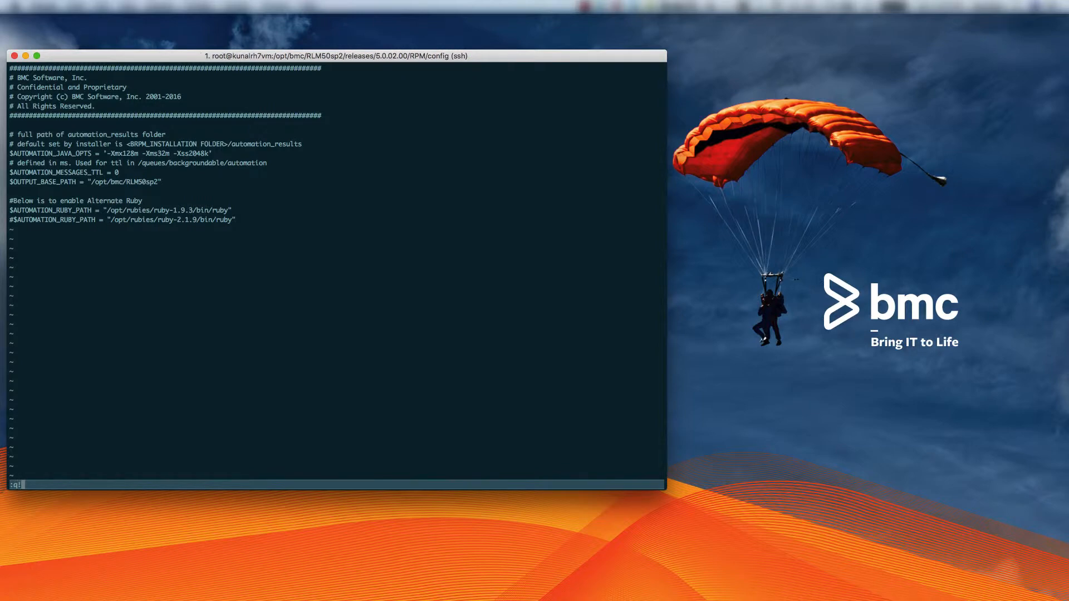
key("Return")
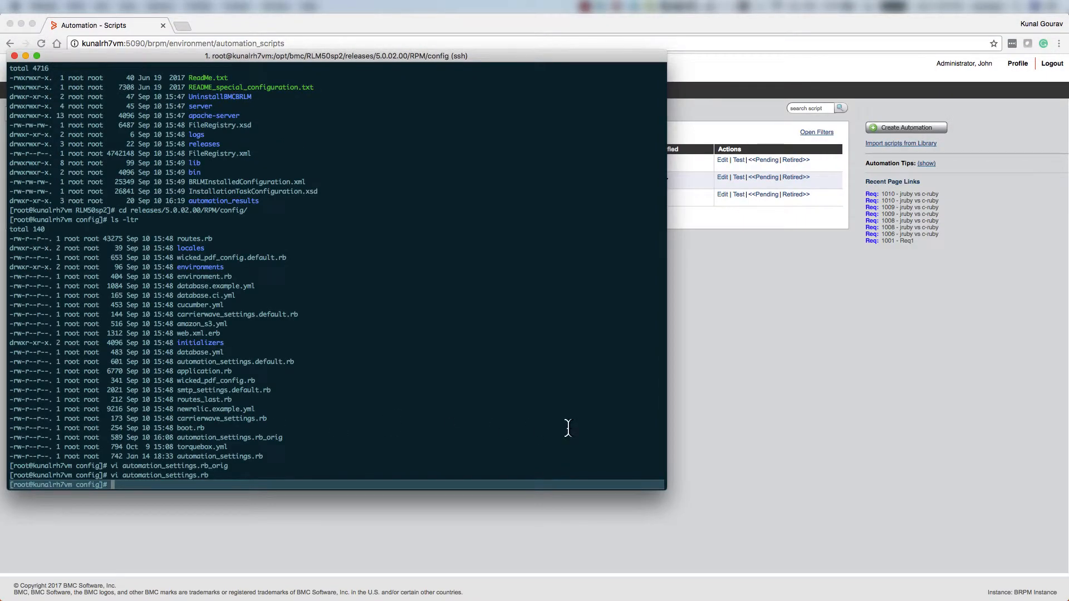
type("vi torq")
key("Tab")
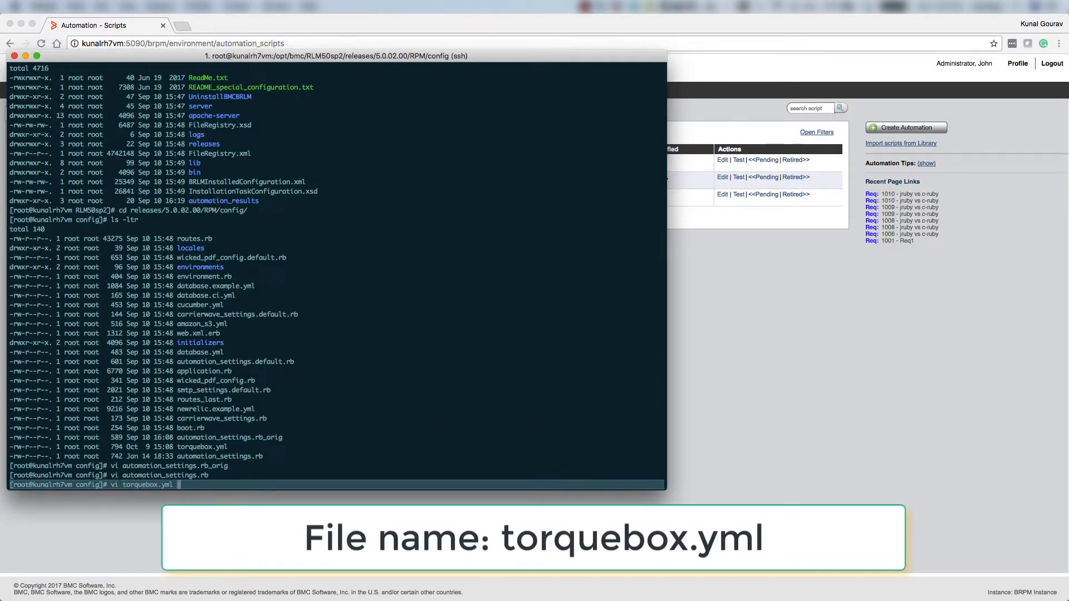
key("Return")
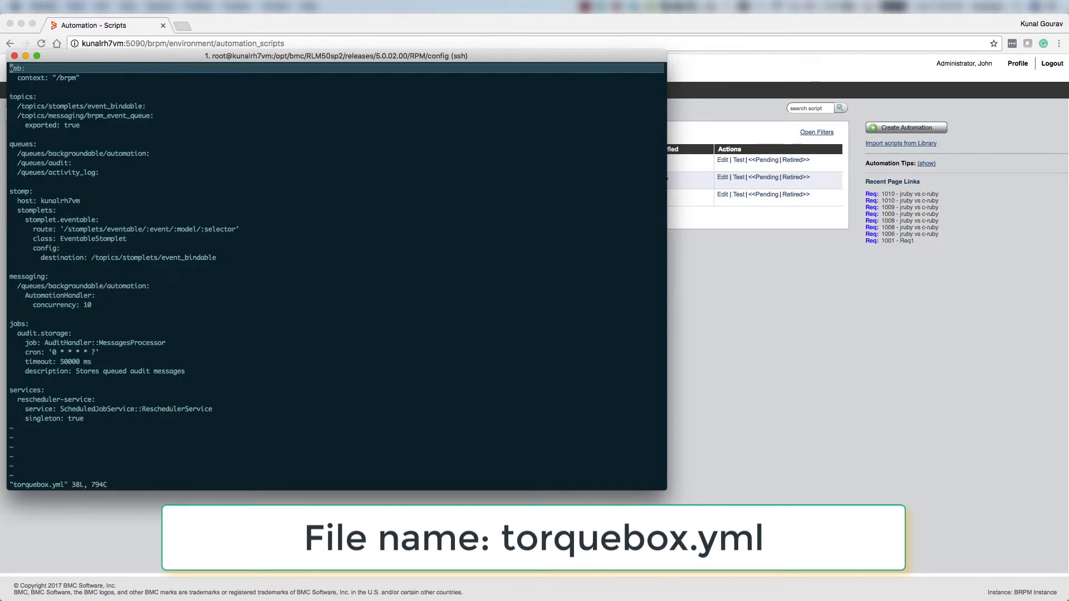
left_click_drag(89, 309, 33, 307)
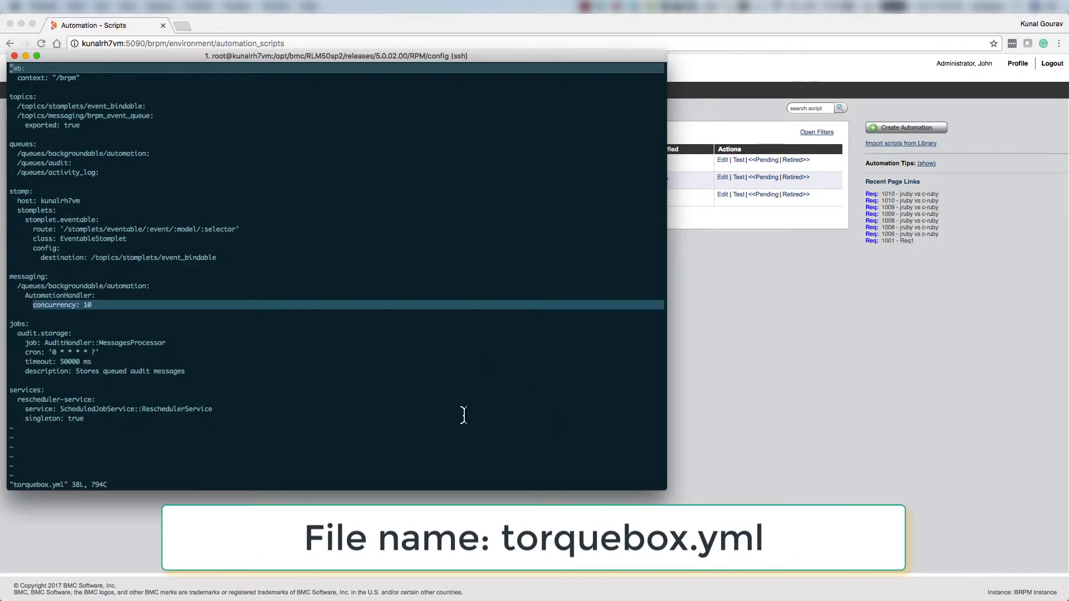
key("Escape")
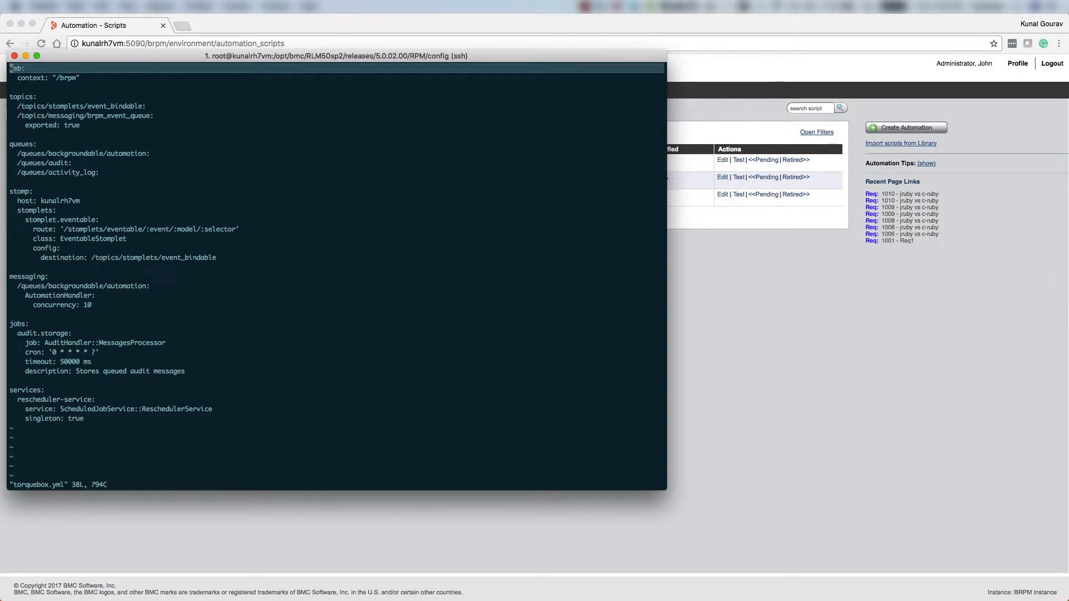
type(":q")
key("Return")
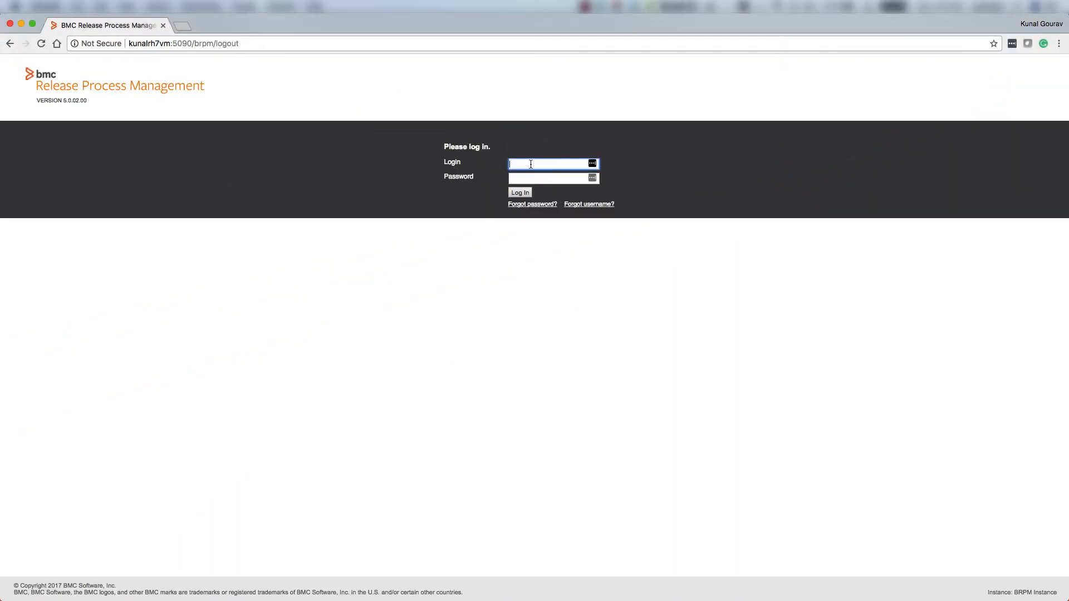
Log in to BRPM as admin to see My Dashboard with requests 1010, 1009 and 1008
type("admin")
key("Tab")
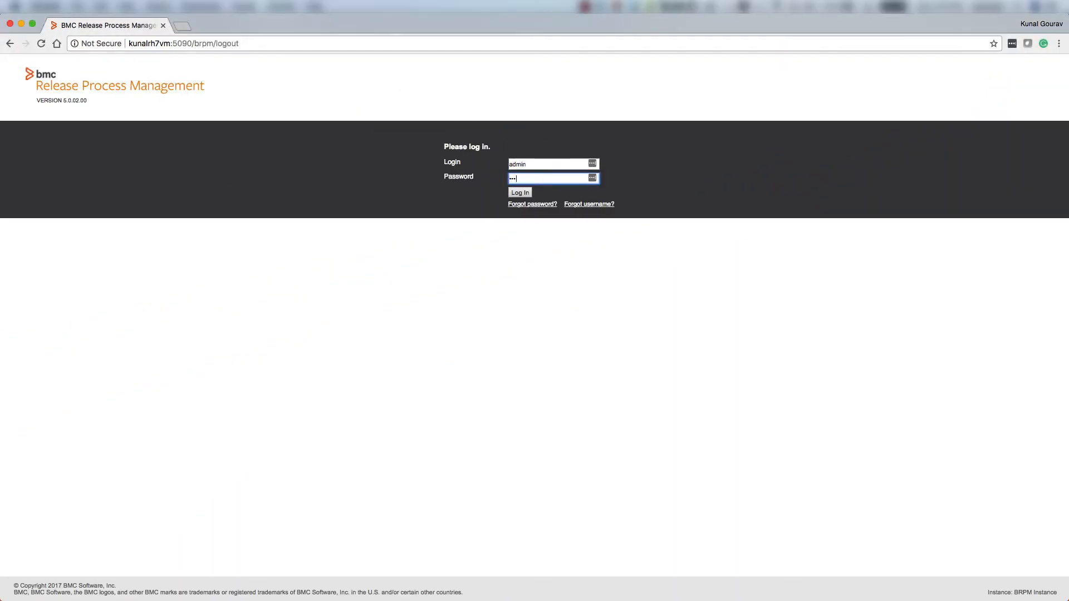
key("Return")
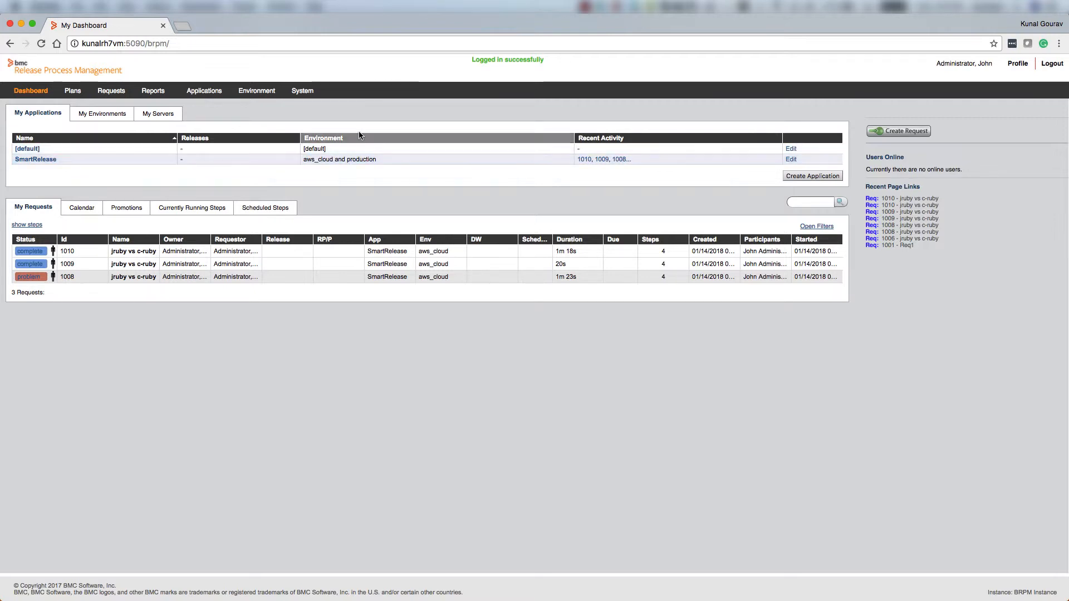
Check Direct_execute-AltRuby sets params["alternate_ruby"] = true, then go to Environment > Metadata
mouse_move(256, 92)
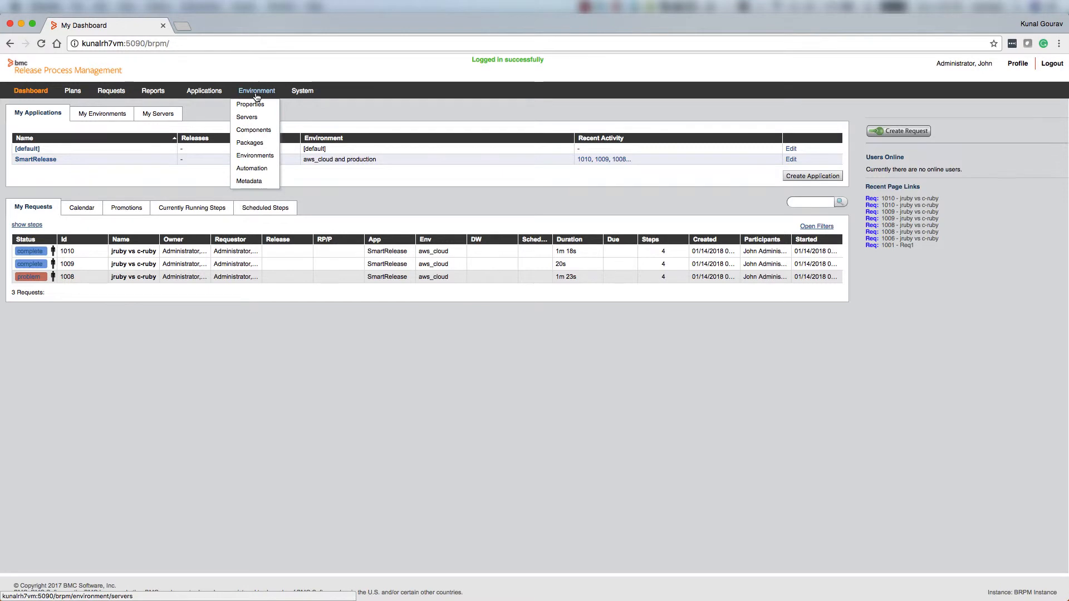
left_click(252, 169)
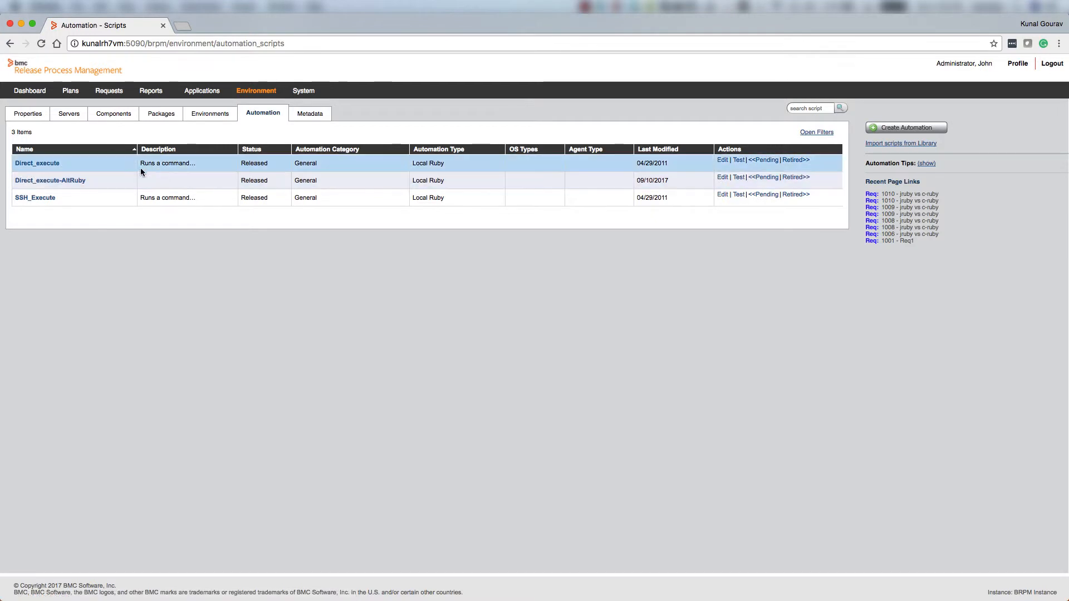
left_click(67, 181)
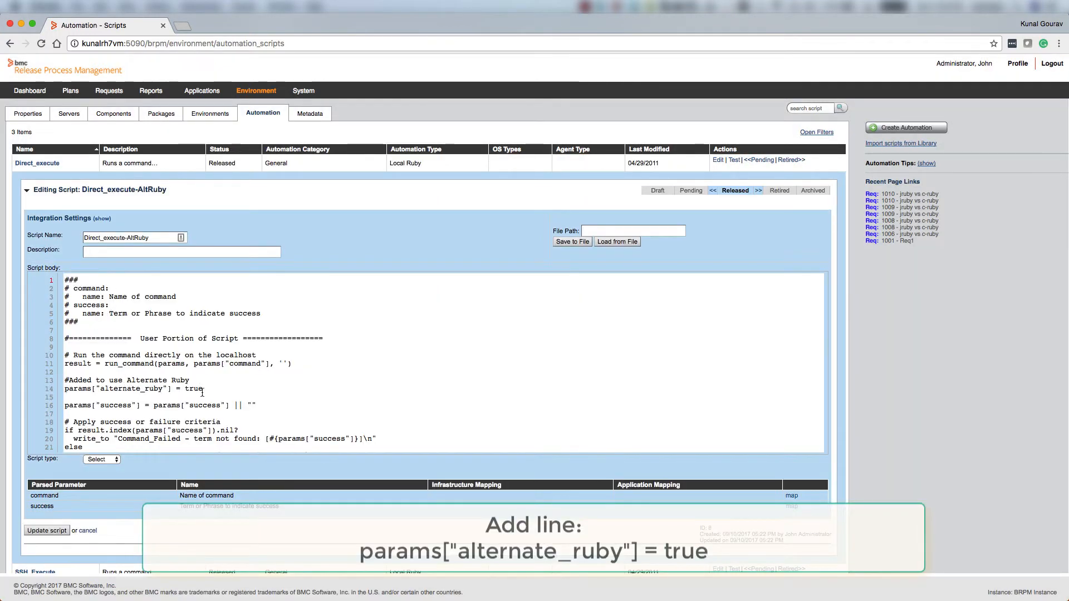
left_click_drag(207, 389, 65, 382)
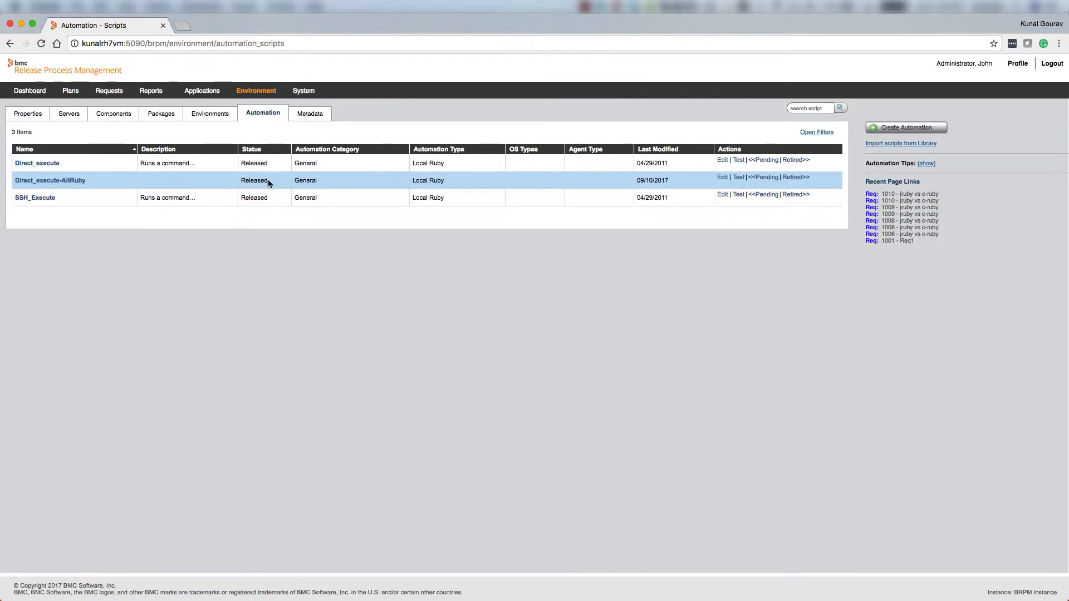
left_click_drag(270, 182, 242, 181)
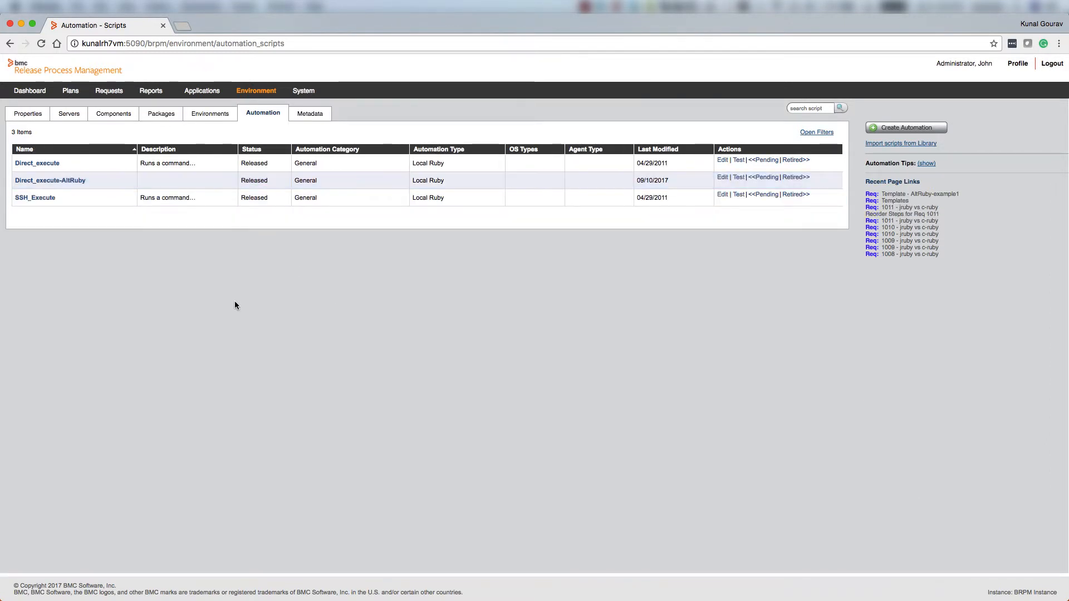
mouse_move(256, 91)
left_click(252, 182)
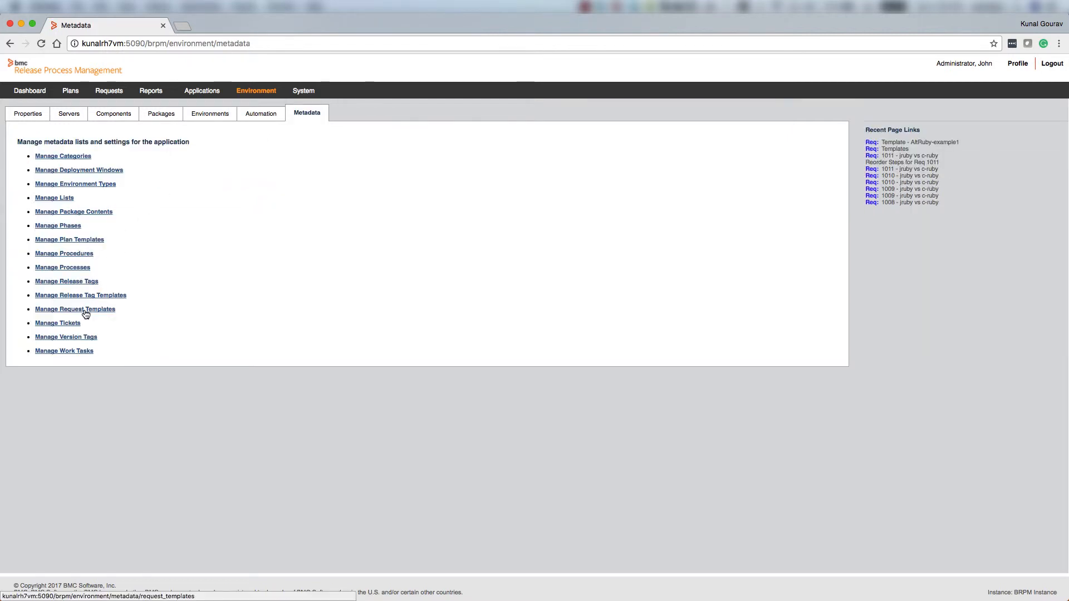
Open template AltRuby-example1 and inspect the Automation tabs of steps S1 and s2-altruby
left_click(85, 315)
left_click(47, 181)
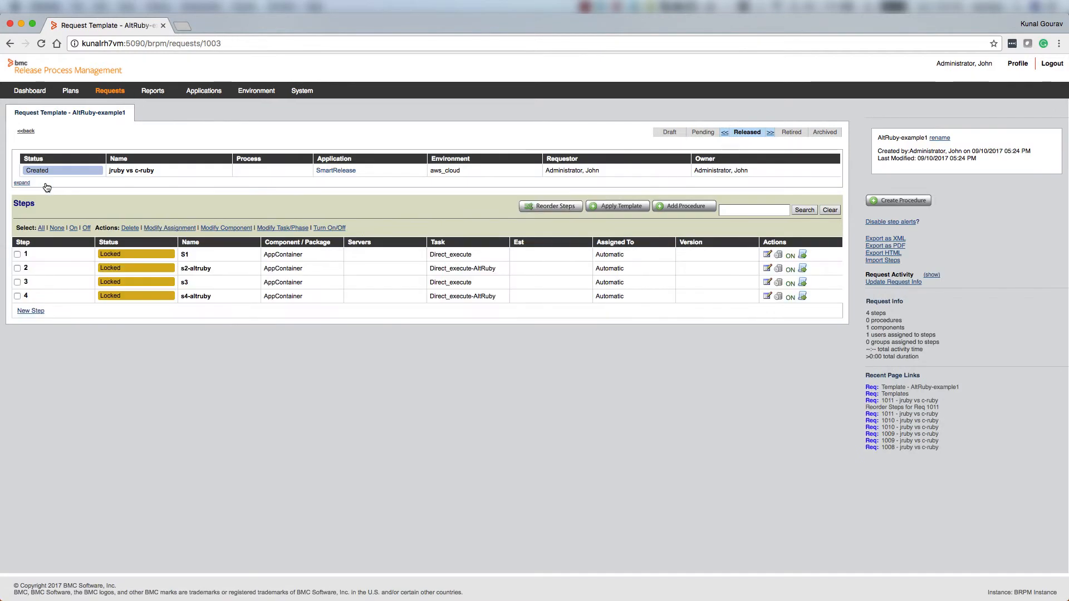
left_click(189, 254)
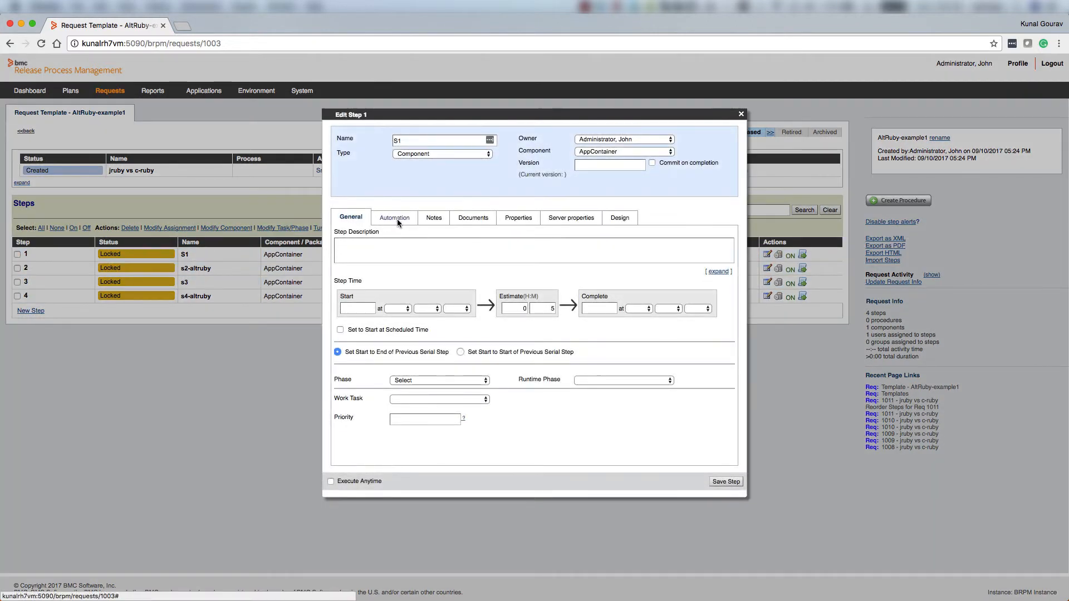
left_click(396, 219)
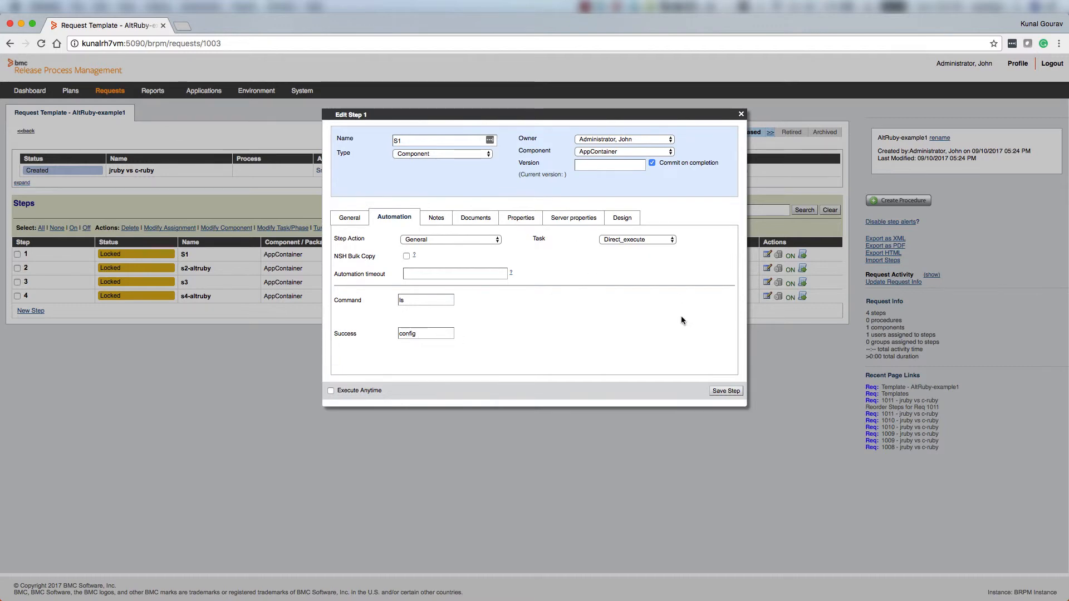
left_click(741, 114)
left_click(196, 268)
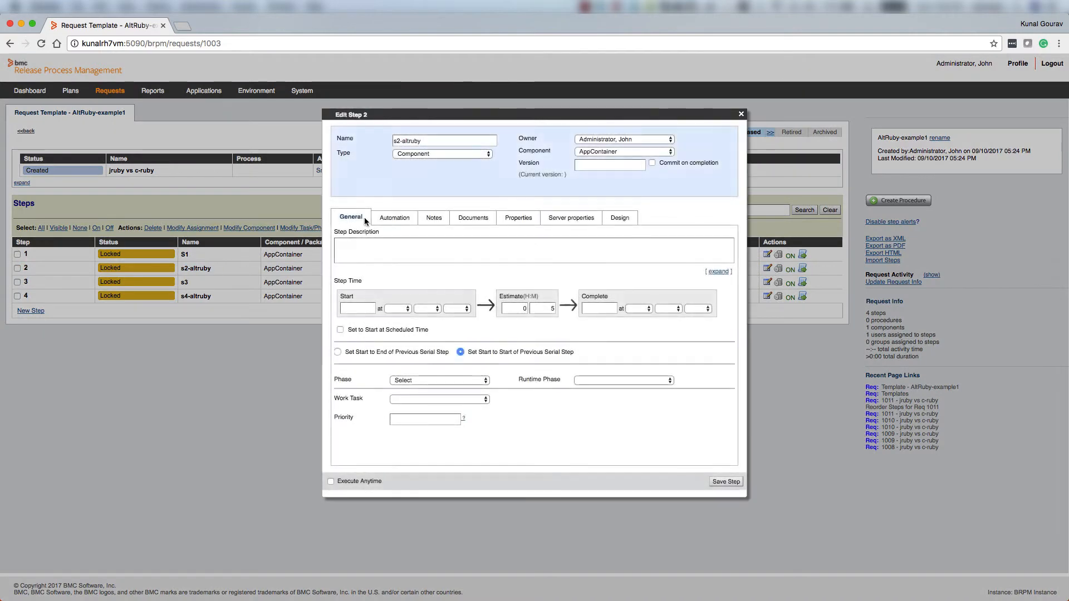
left_click(399, 217)
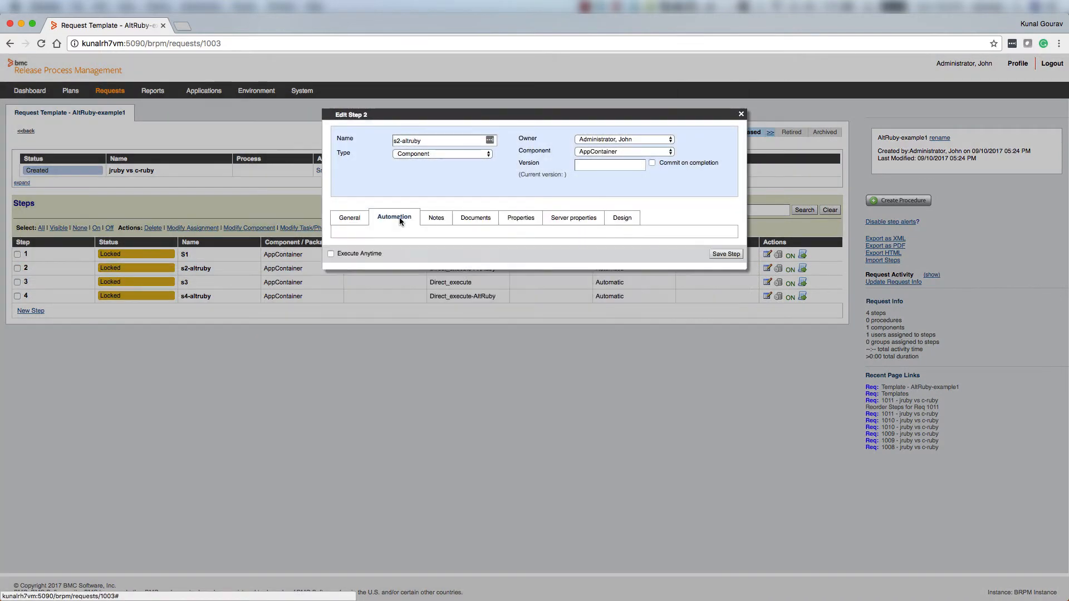
left_click(741, 115)
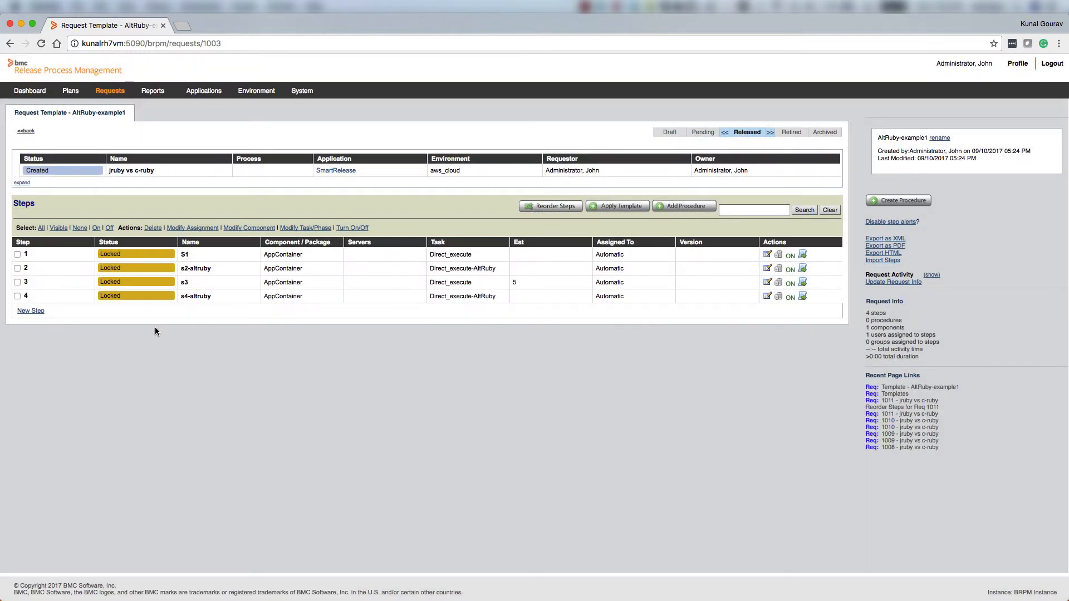
Create request 1012 from AltRuby-example1, then plan and start it
left_click(11, 43)
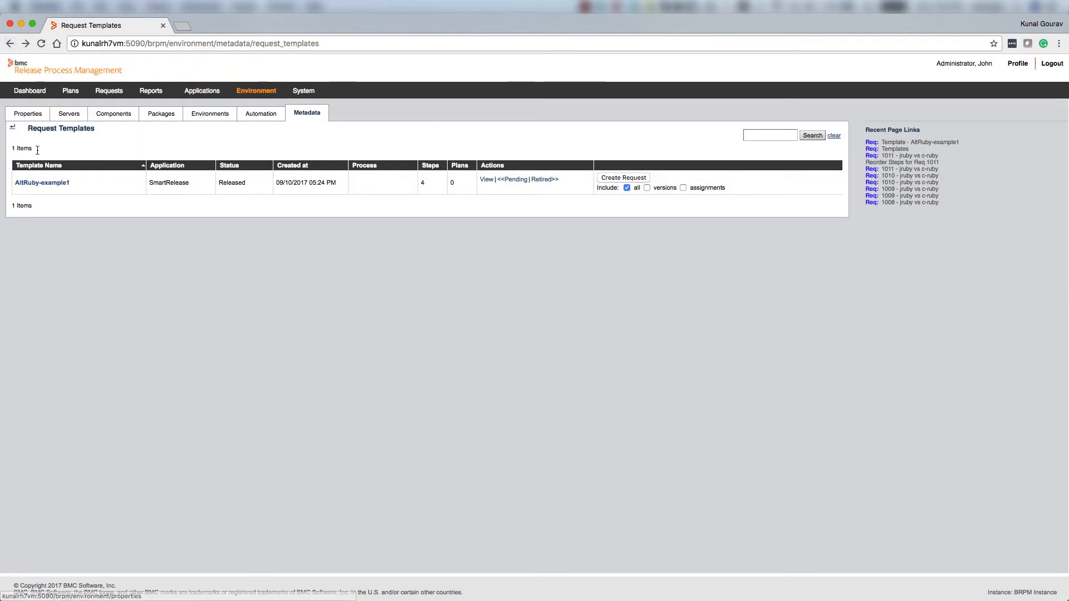
left_click(633, 180)
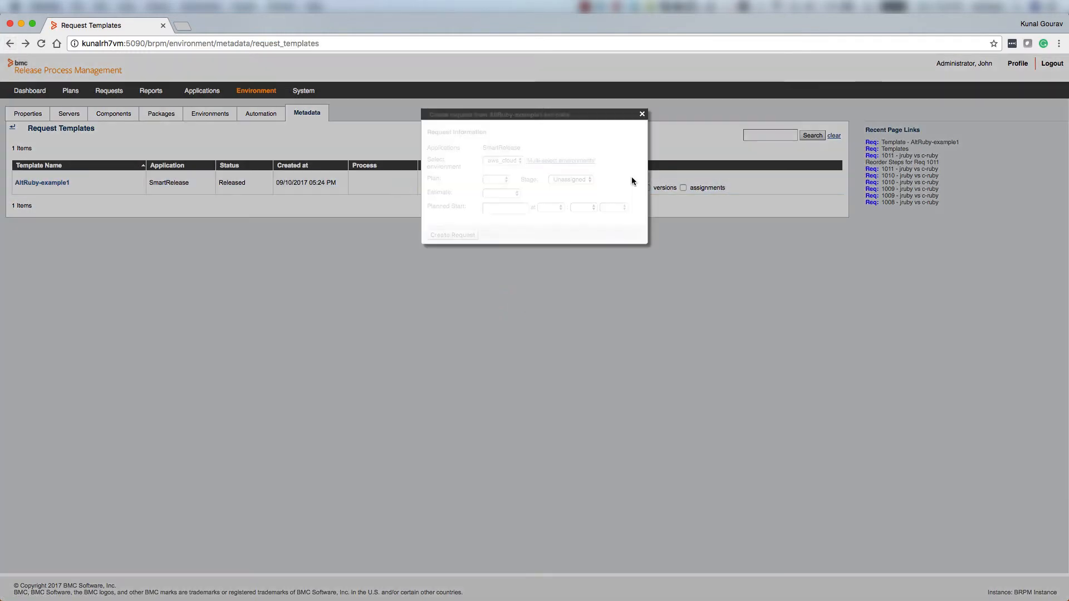
left_click(453, 236)
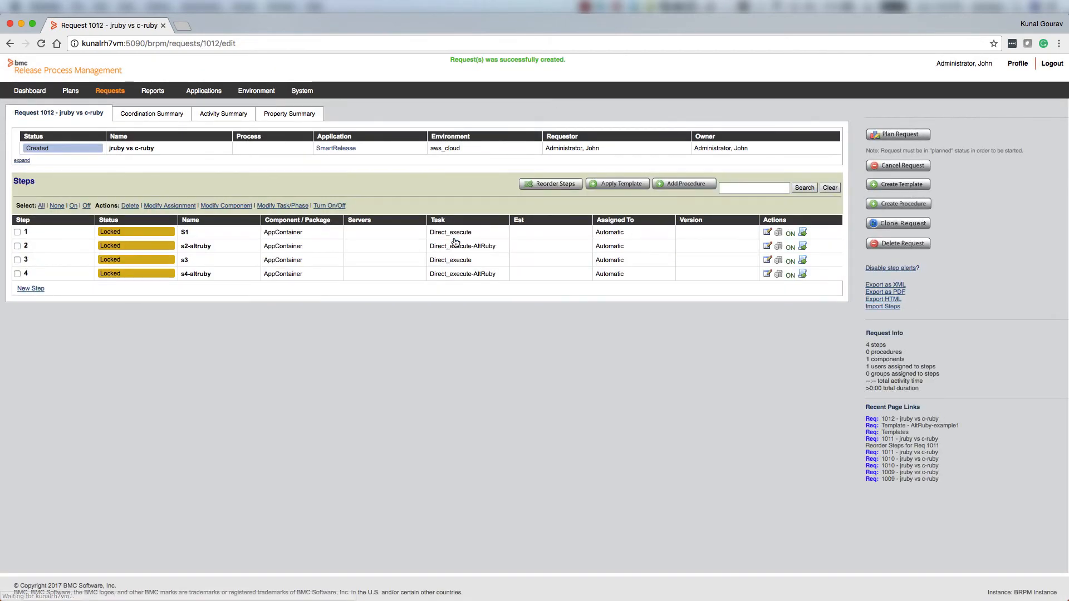
left_click(900, 135)
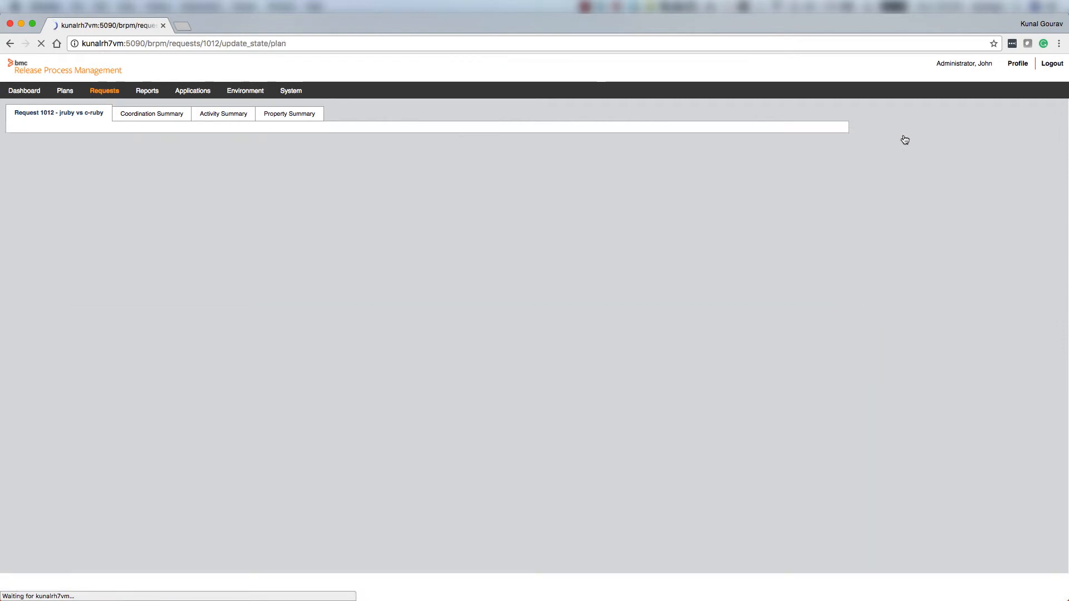
left_click(900, 135)
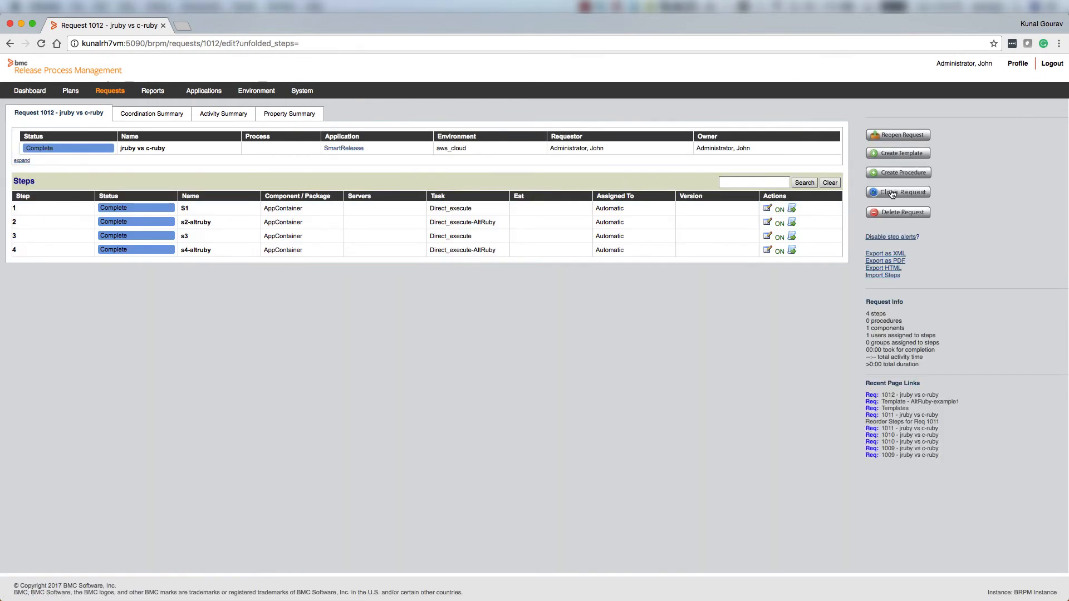
Reopen request 1012, reset steps S1, s2-altruby and s4-altruby, and start it again
left_click(897, 135)
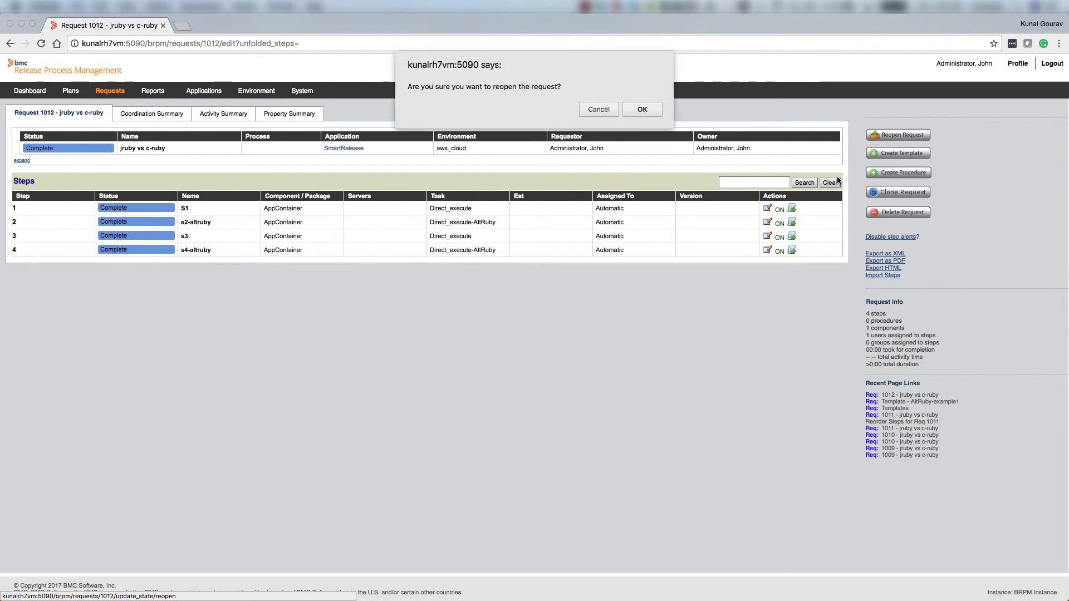
left_click(641, 110)
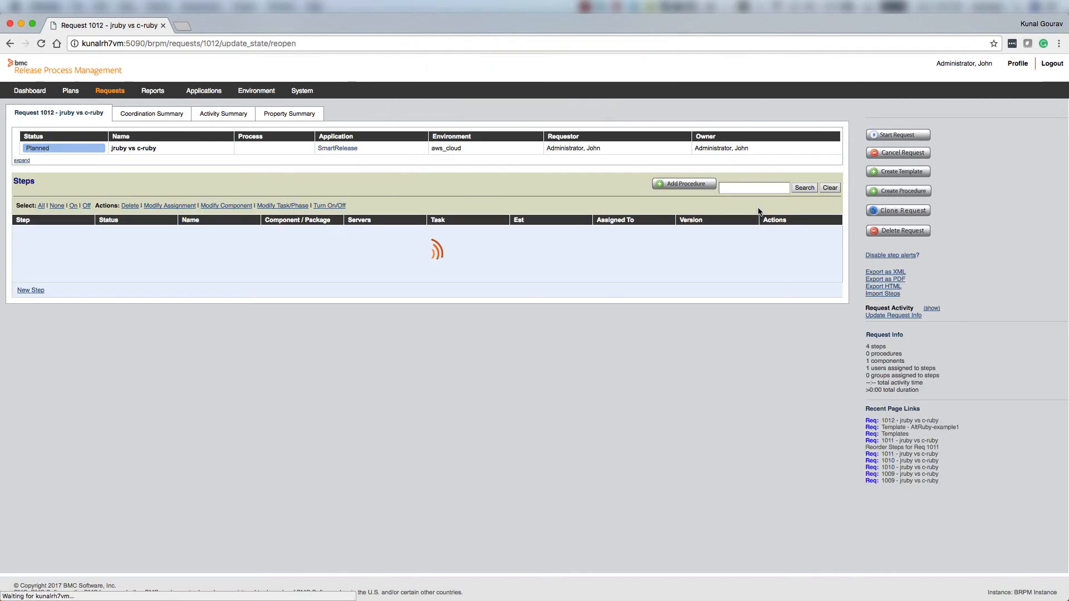
left_click(767, 246)
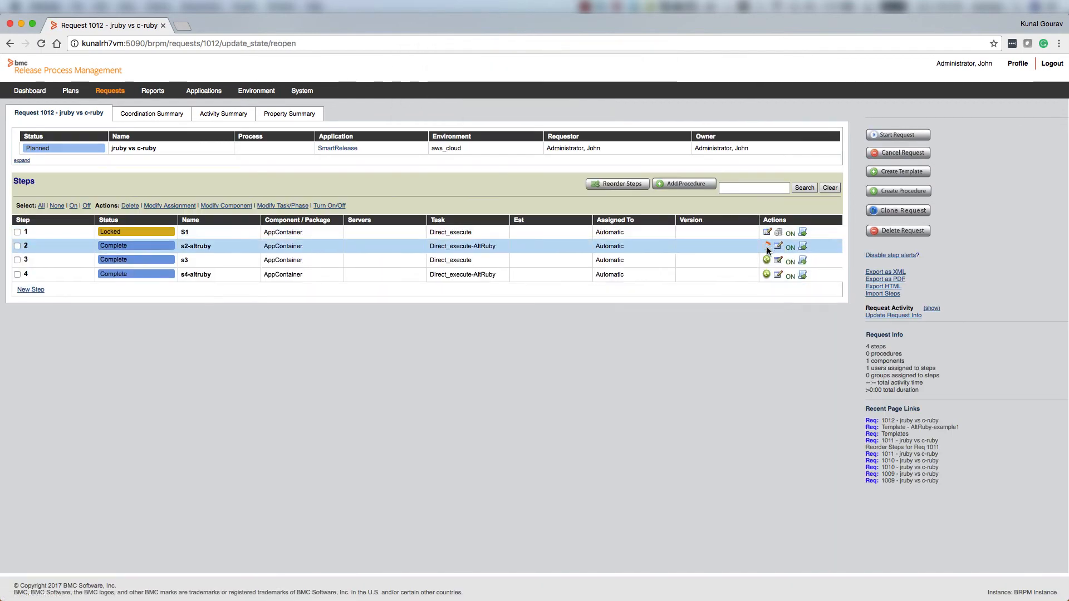
left_click(766, 260)
left_click(766, 274)
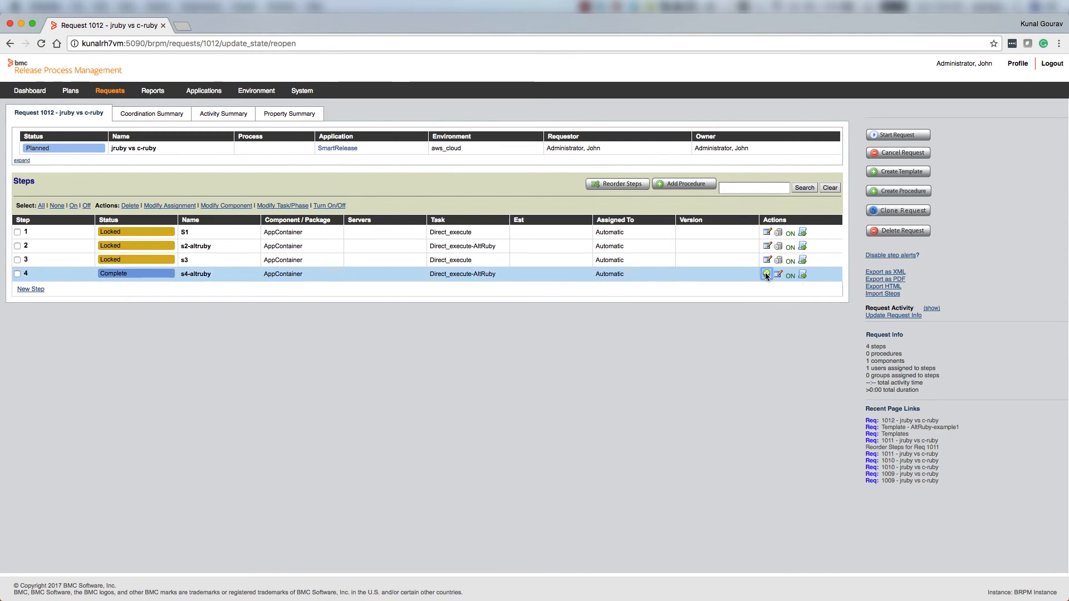
left_click(891, 136)
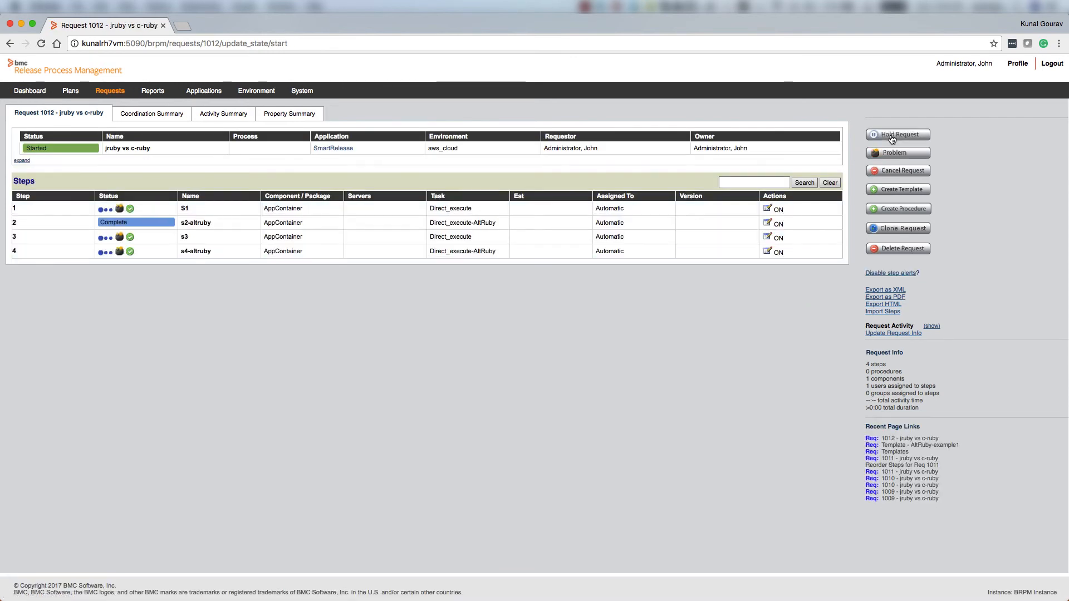